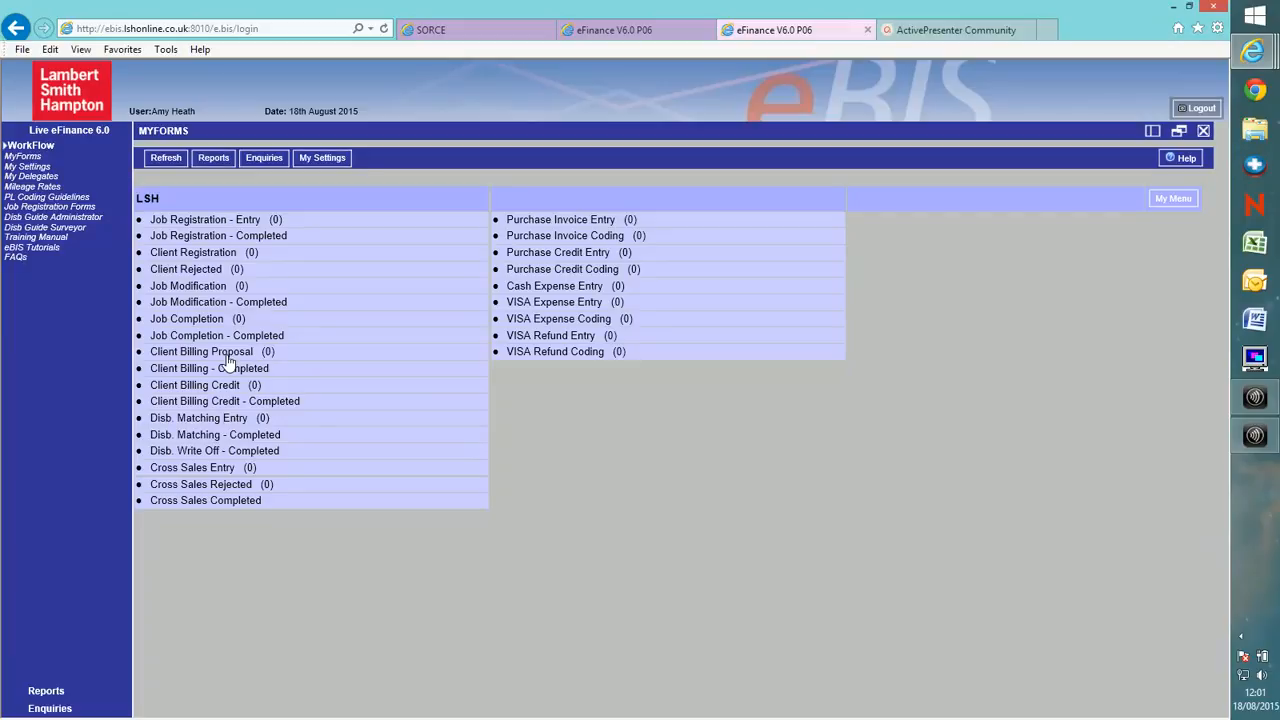
Add a new client billing proposal for job 0091486-CC-0000, finding it with the job code search *91486*.
left_click(227, 357)
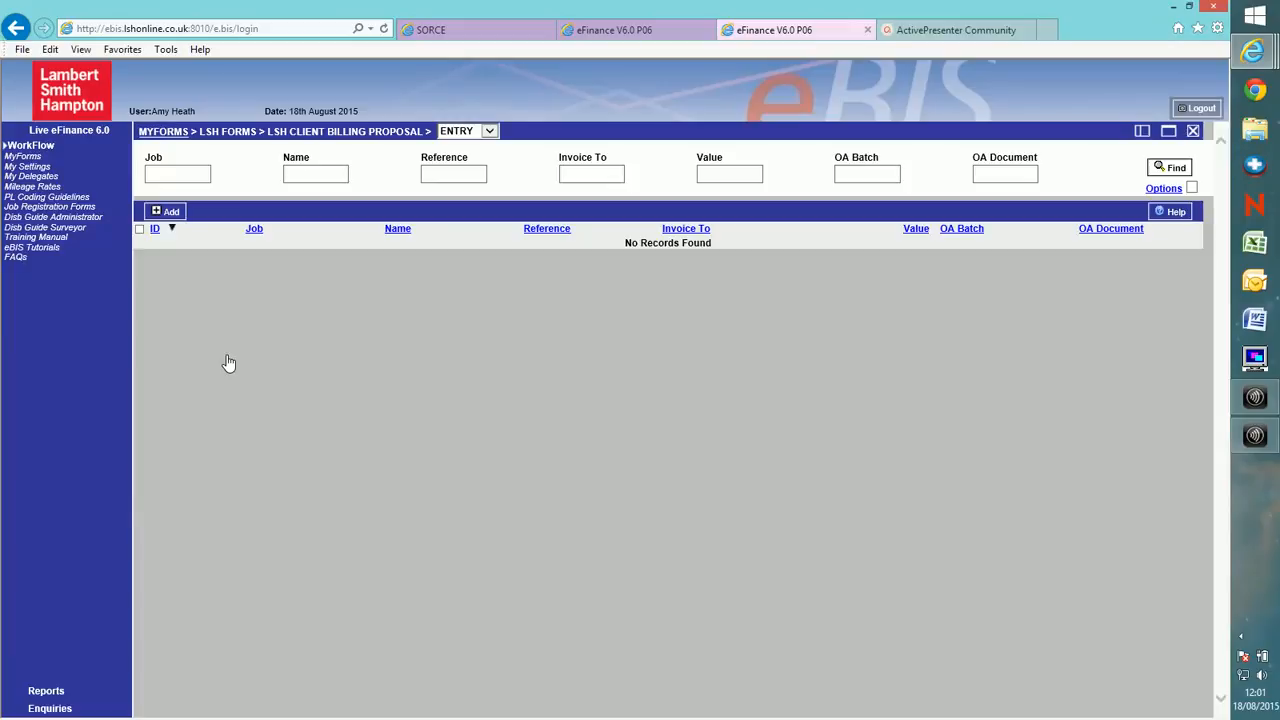
left_click(160, 213)
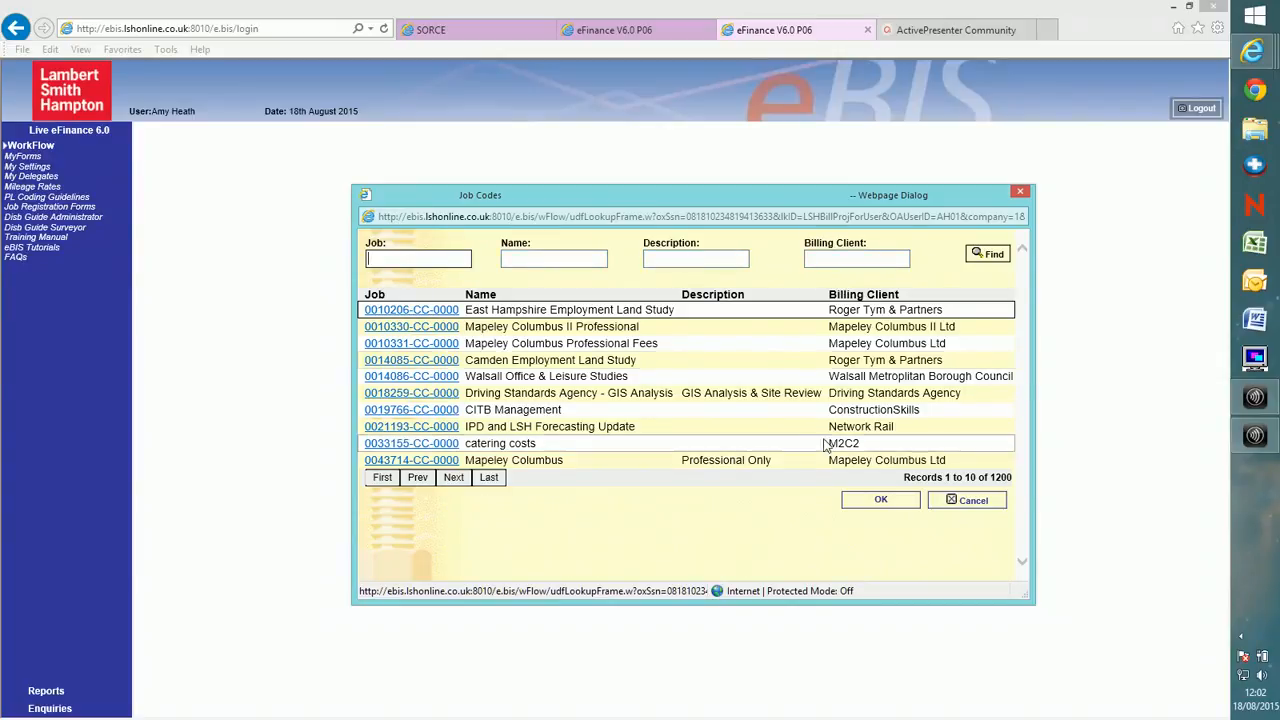
left_click(424, 260)
type("**")
type("914")
type("86*")
key("Return")
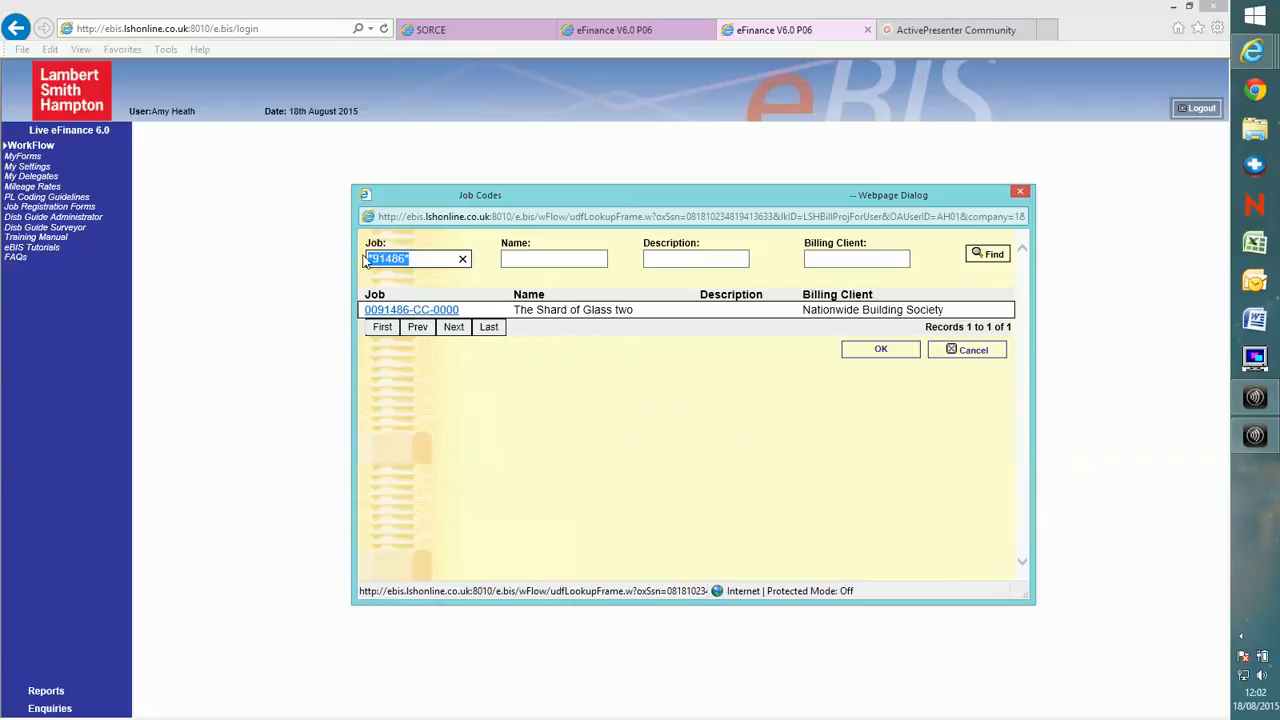
left_click(407, 310)
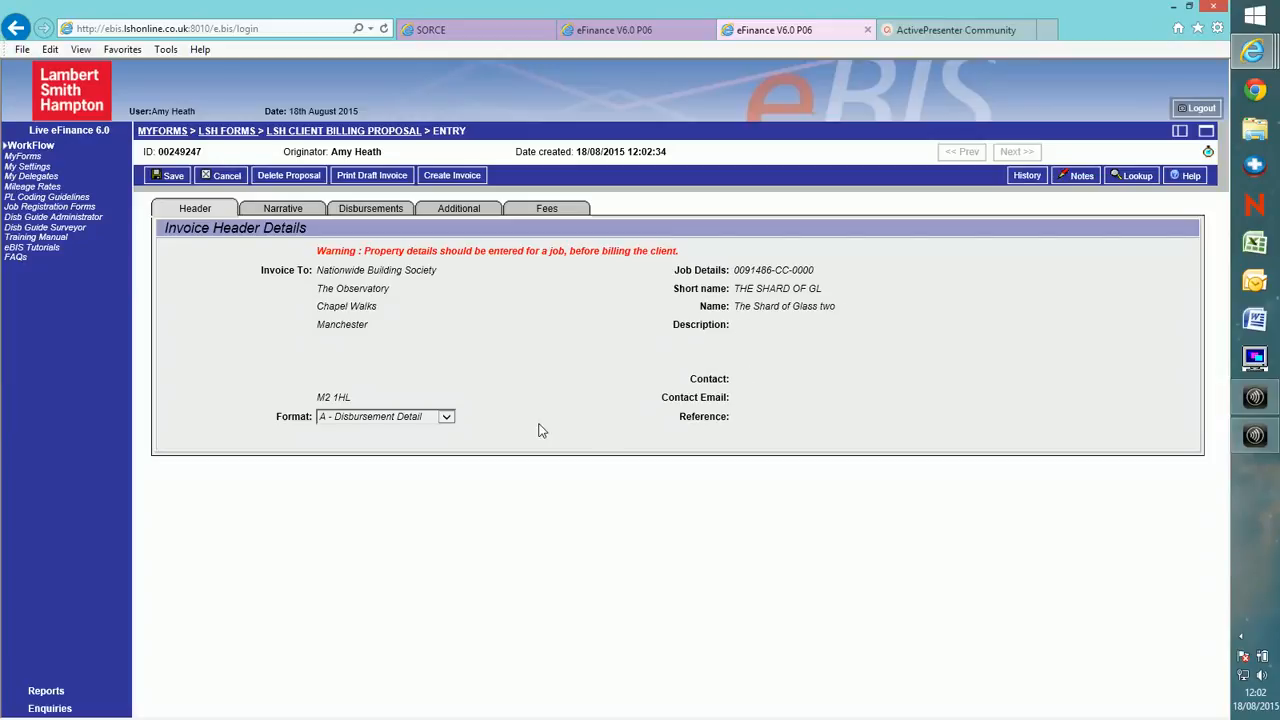
Set the invoice format to D - Fee Only and enter the line narrative "Site: Shard Glass", "works carried out" and "Fee", separated by blank lines.
left_click(445, 421)
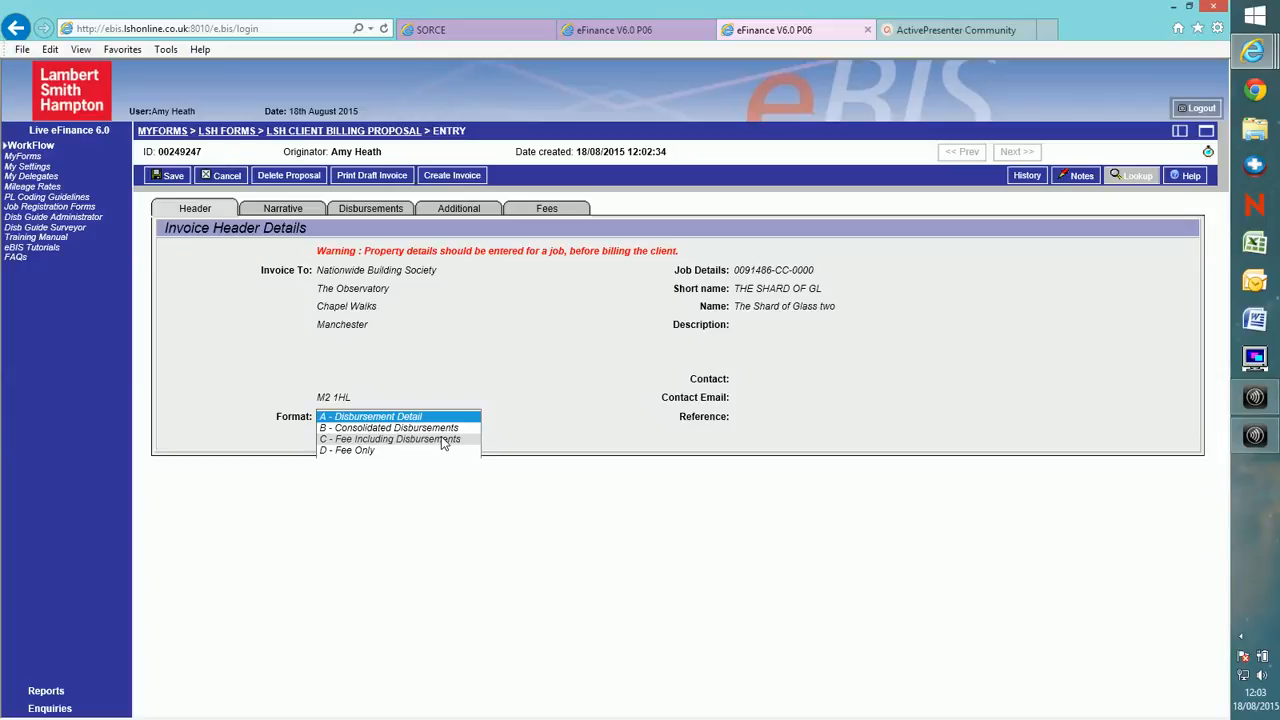
left_click(378, 451)
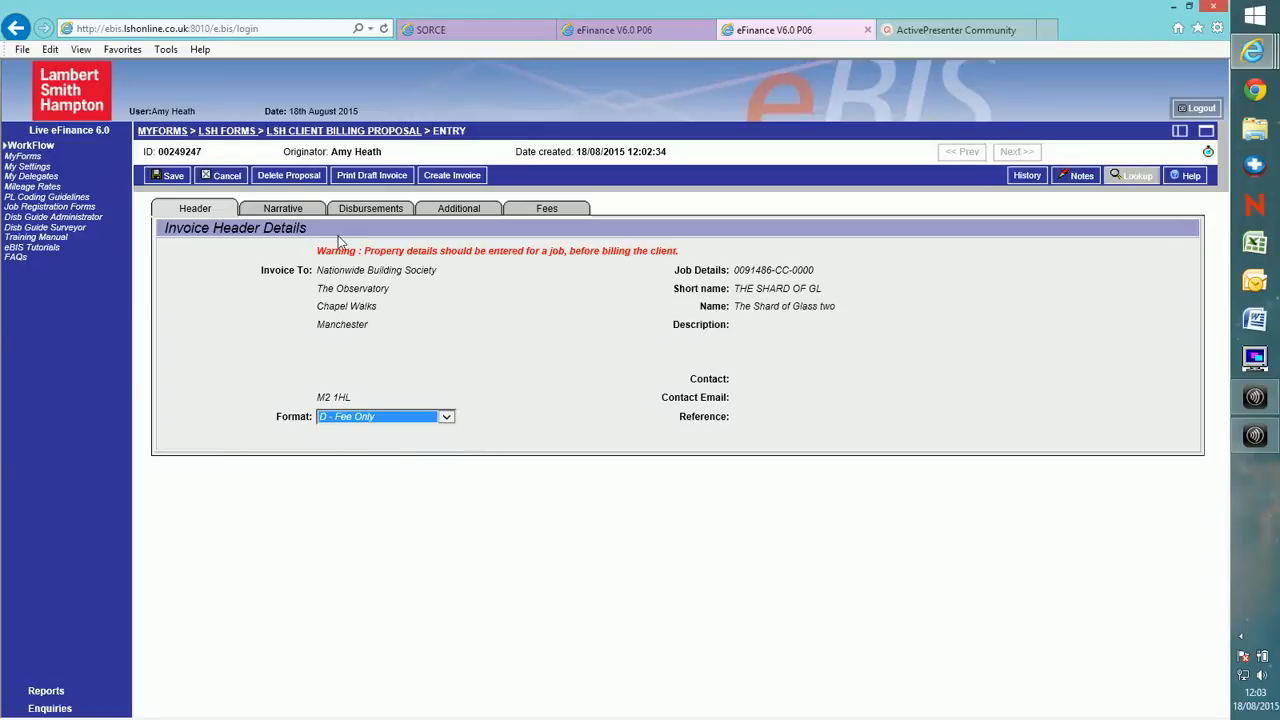
left_click(285, 208)
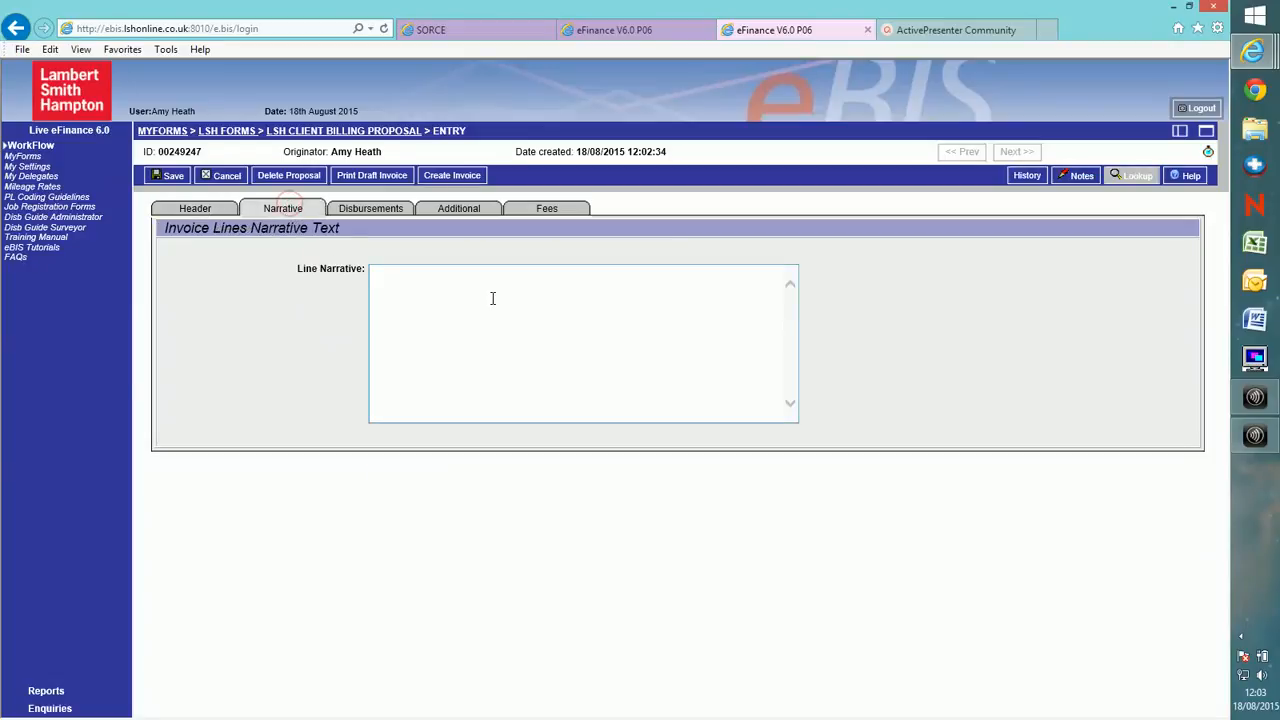
left_click(406, 278)
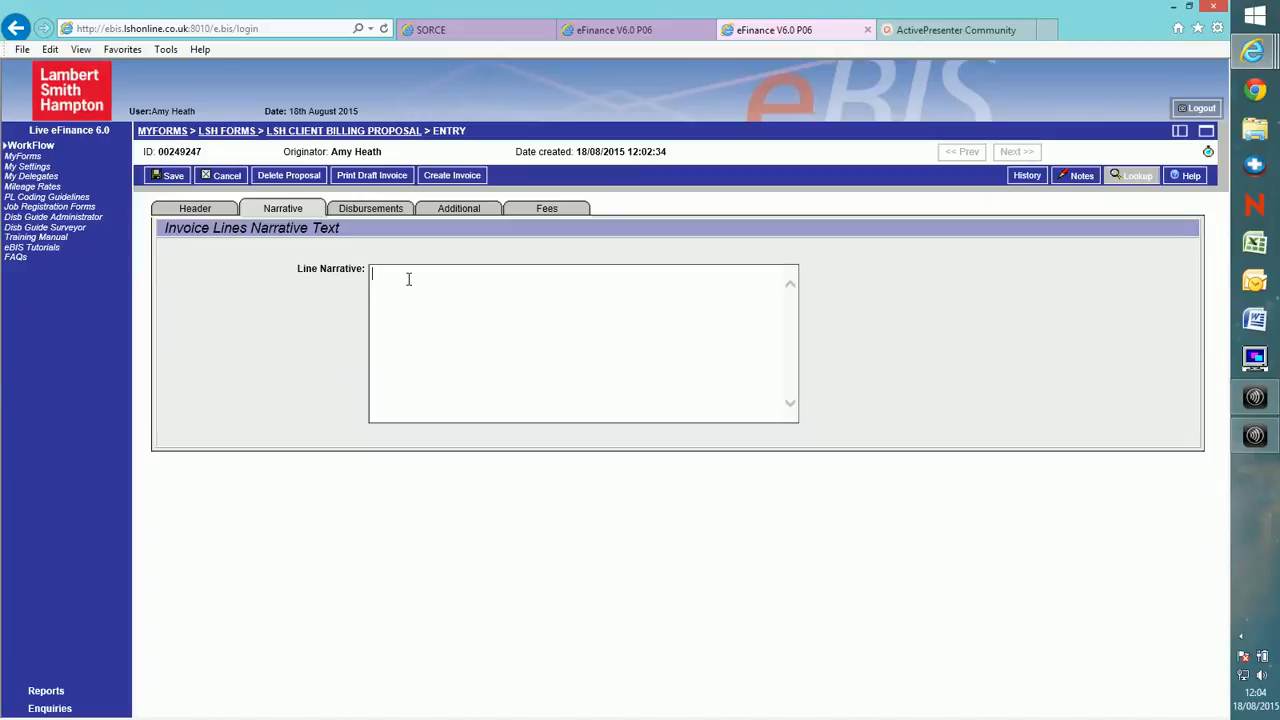
left_click(409, 279)
type("Sitr")
key("BackSpace")
type("e: Shard Glass")
key("Return")
key("Return")
type("wpr")
key("BackSpace")
key("BackSpace")
type("orks")
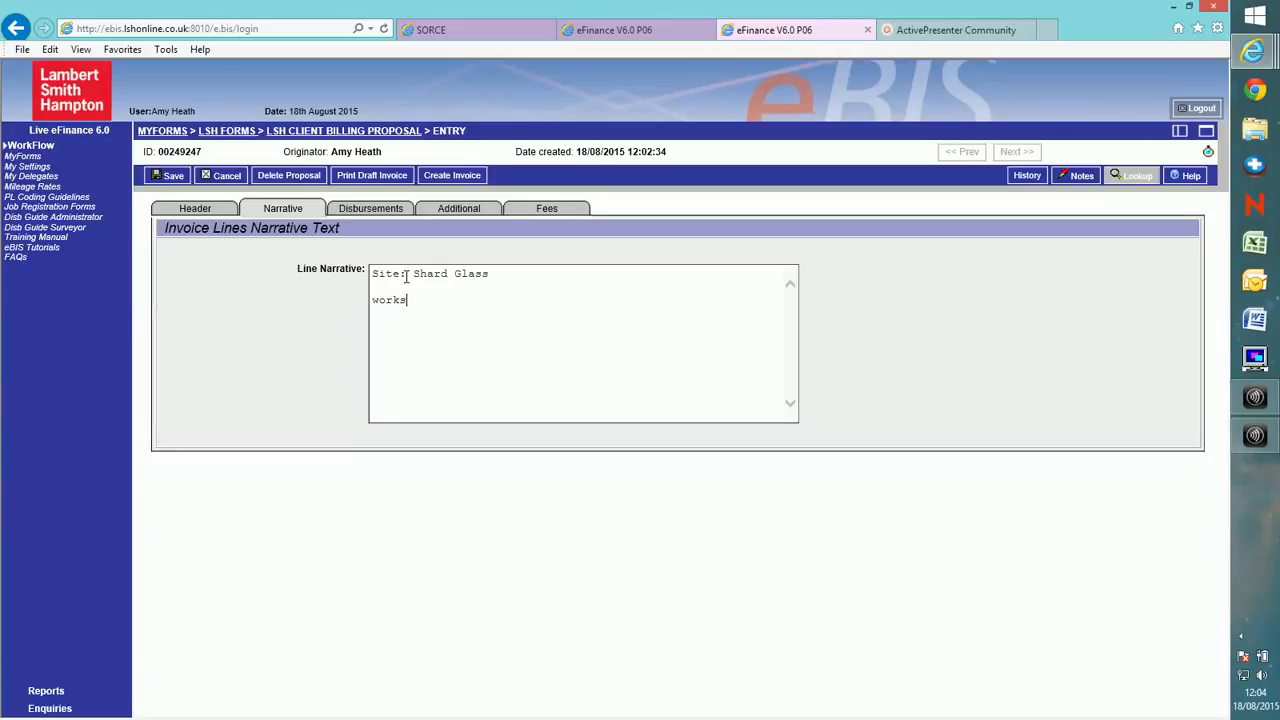
type(" carried out  ")
type("Fee")
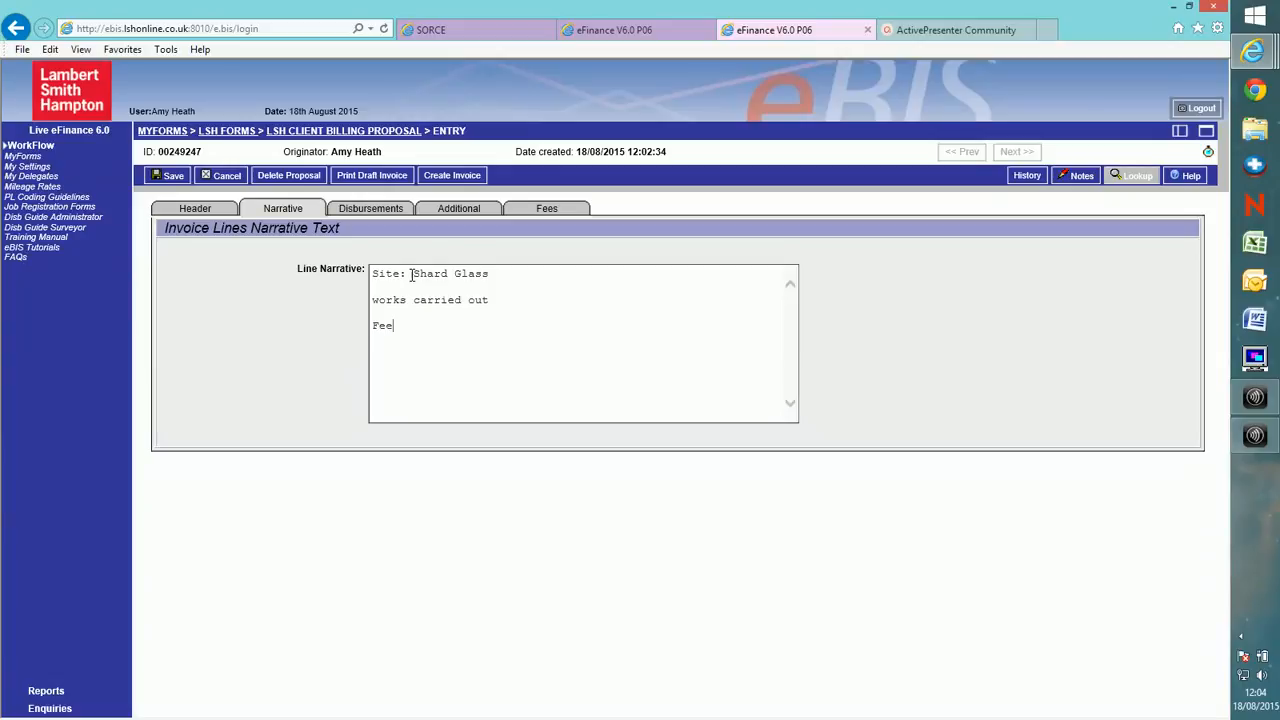
Add an additional disbursement line of type 2403-R03 Train Fare - Advanced with value 100 and VAT code S.
left_click(366, 210)
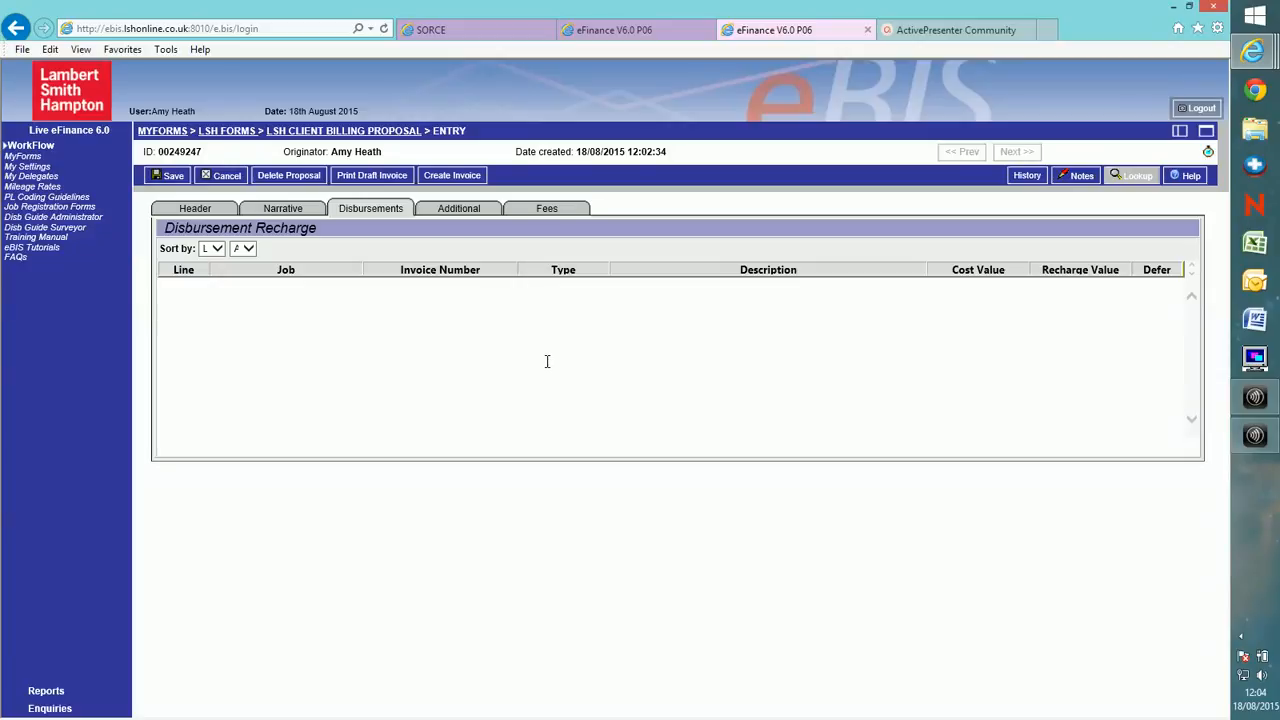
left_click(466, 209)
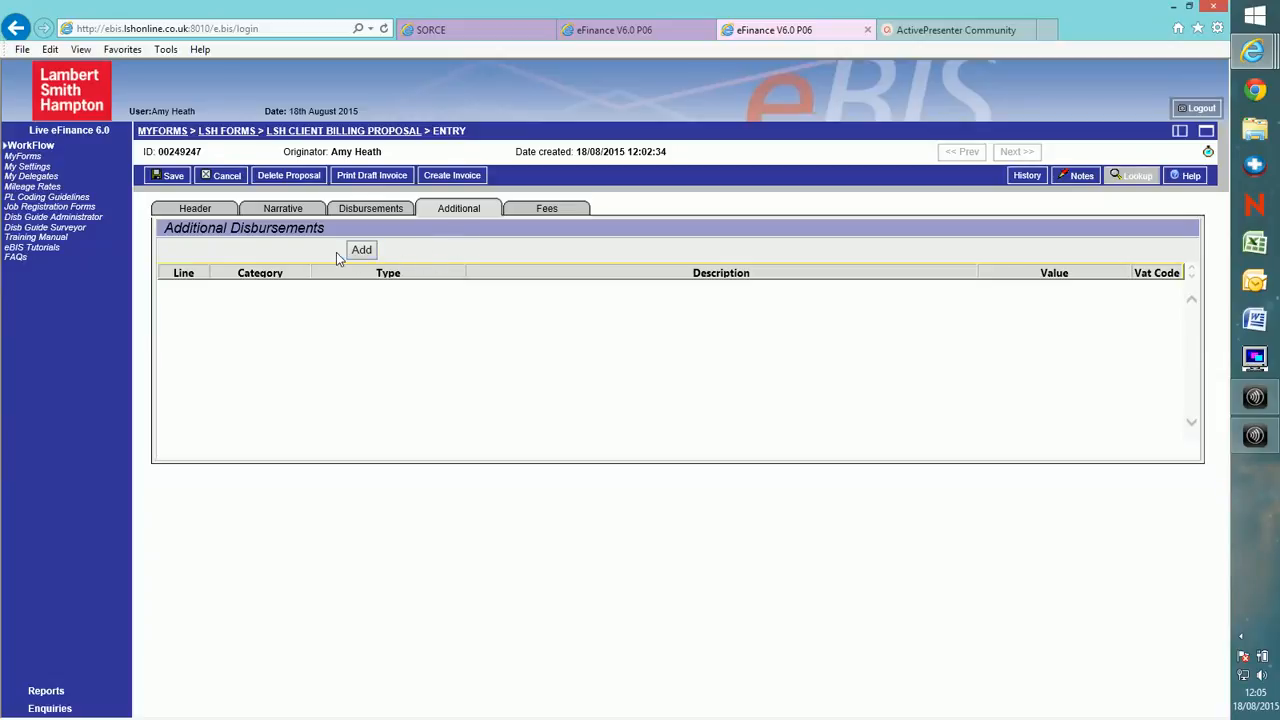
left_click(362, 252)
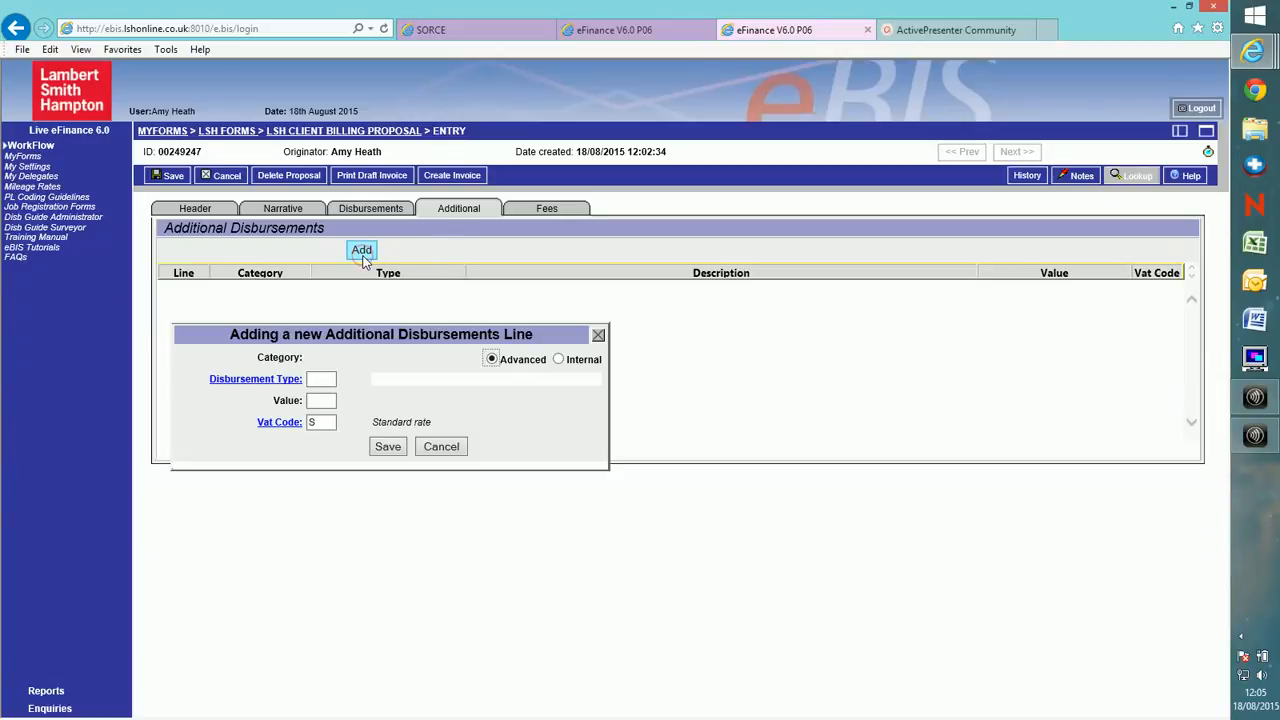
left_click(268, 380)
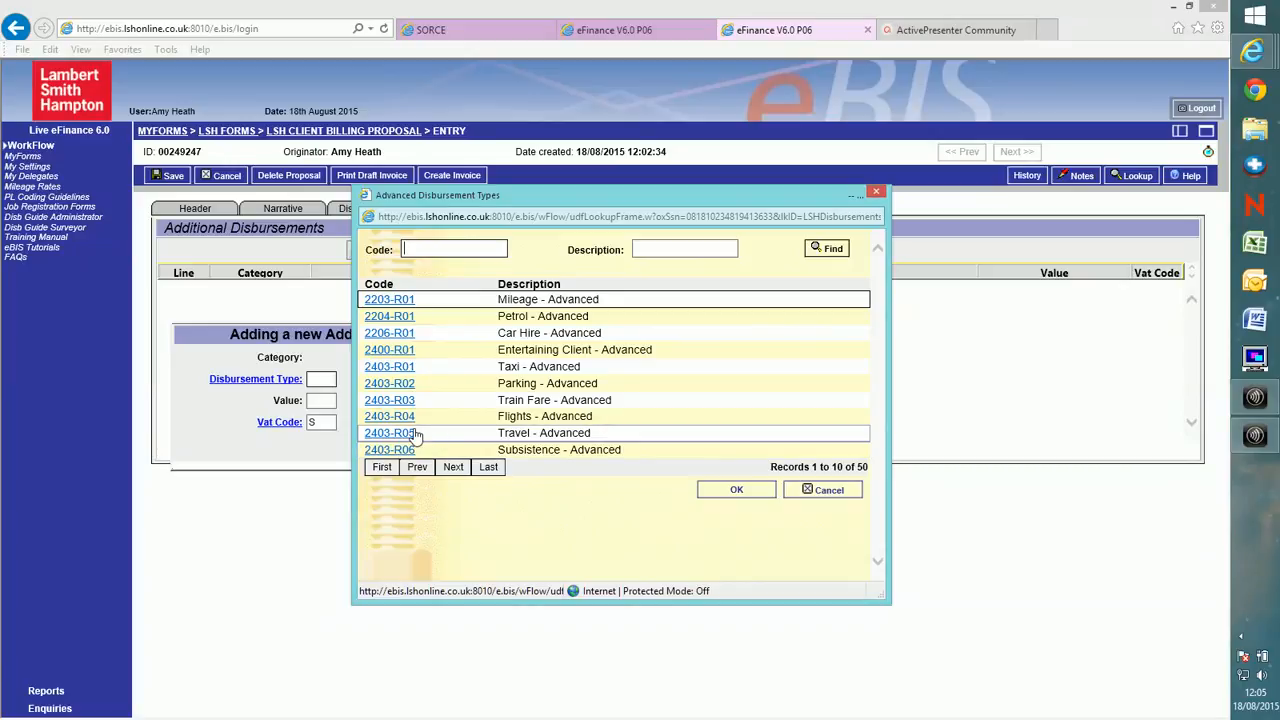
left_click(389, 400)
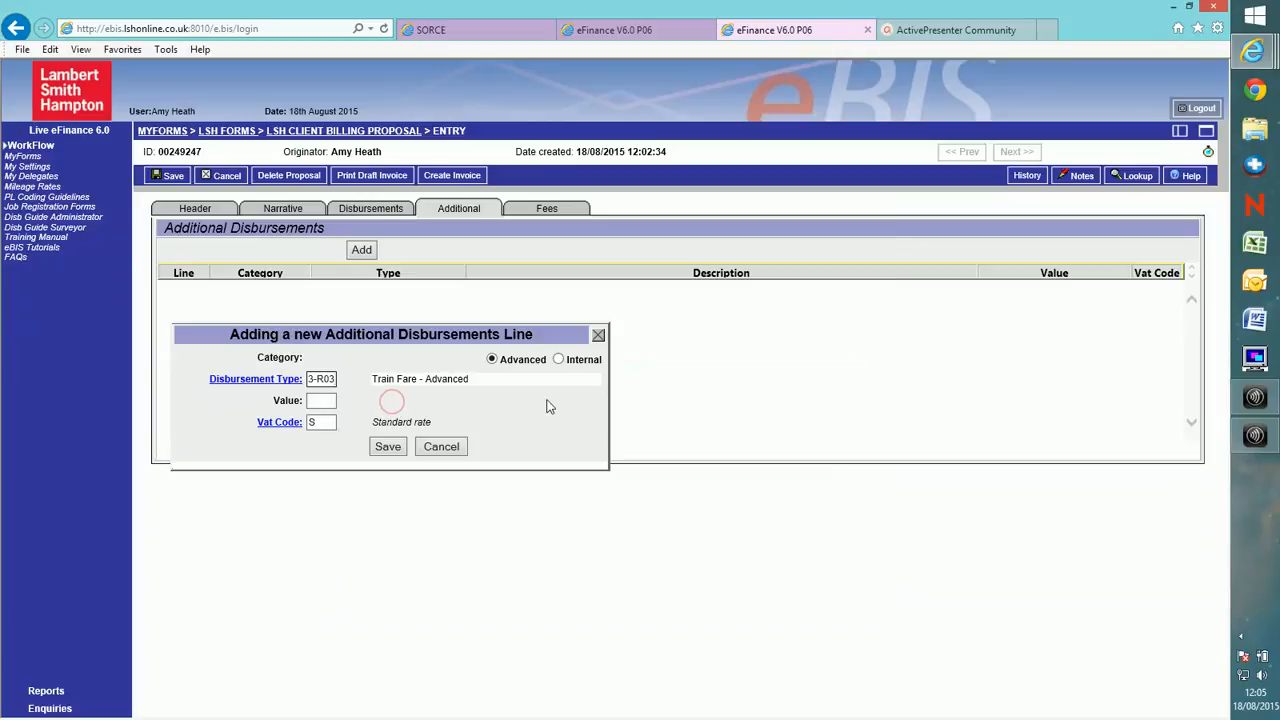
left_click(319, 400)
type("100")
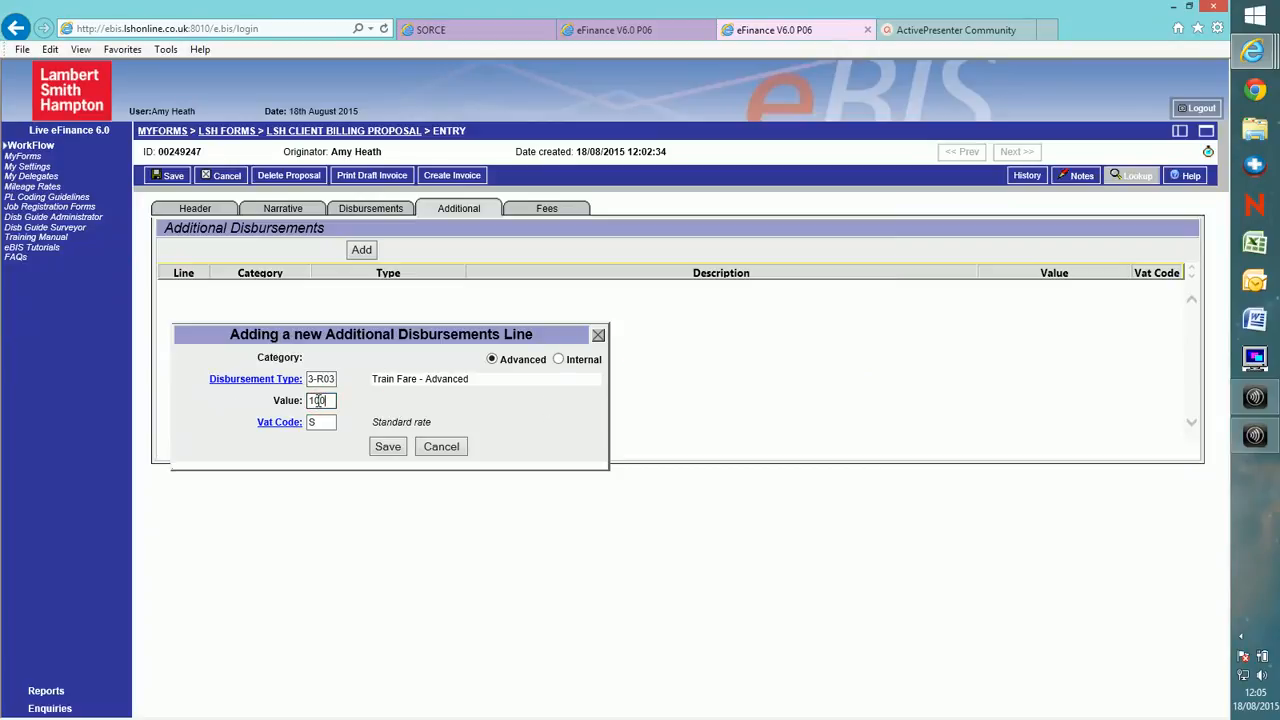
key("Tab")
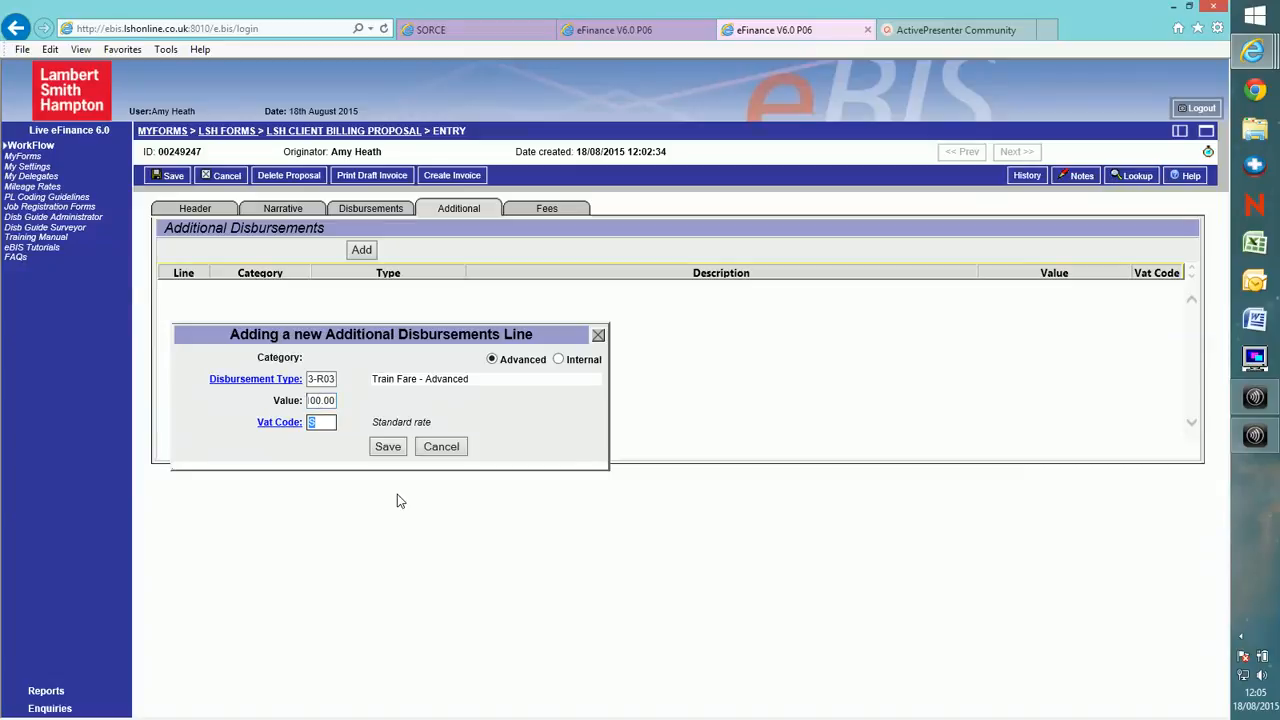
type("Z")
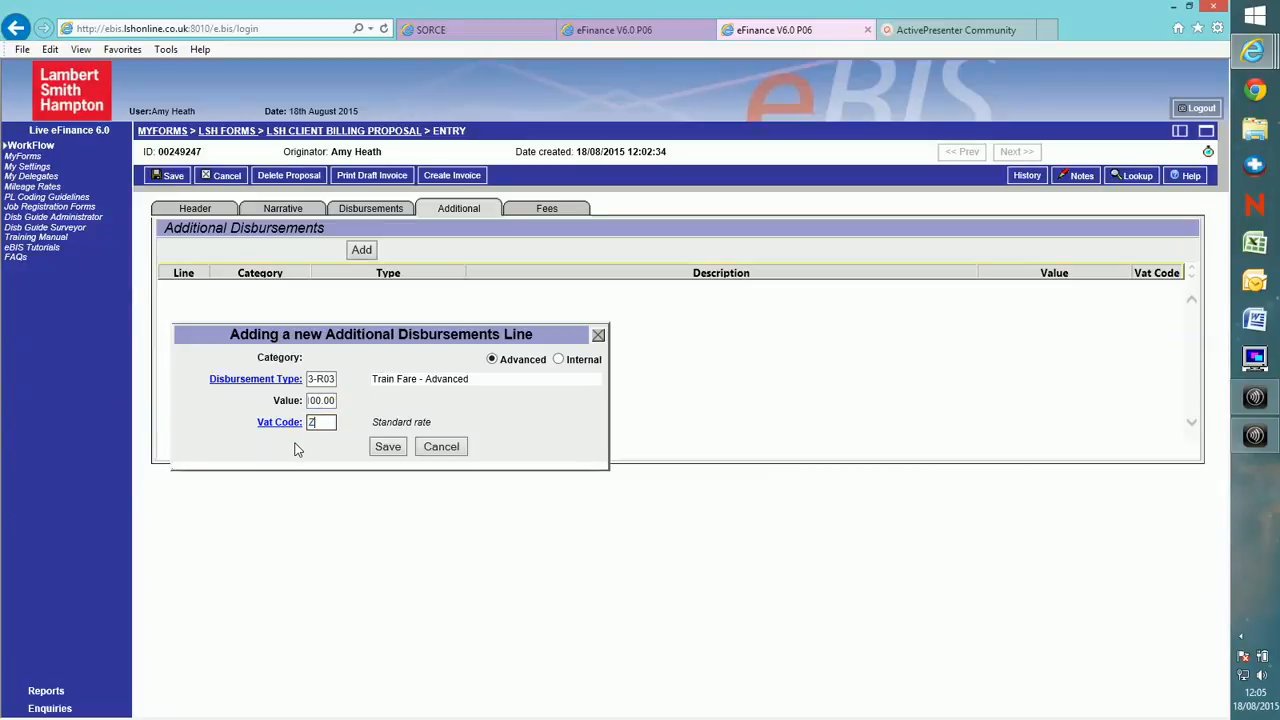
key("BackSpace")
type("S")
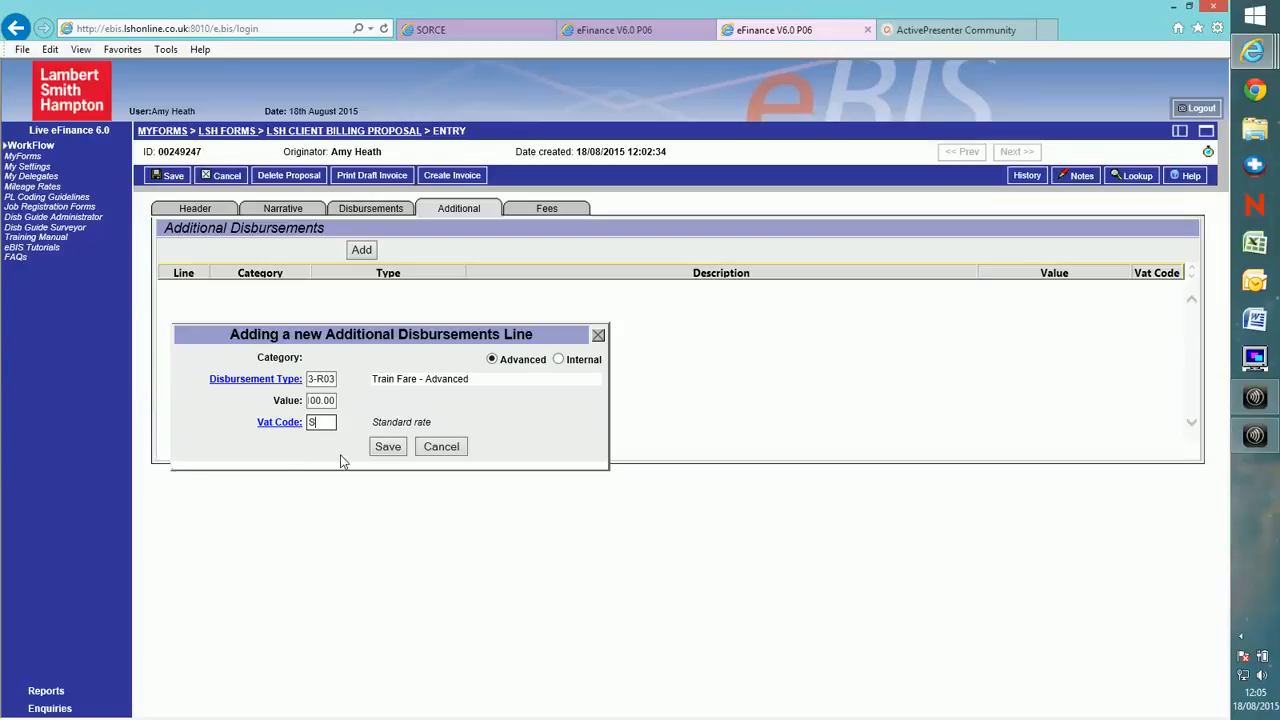
left_click(388, 447)
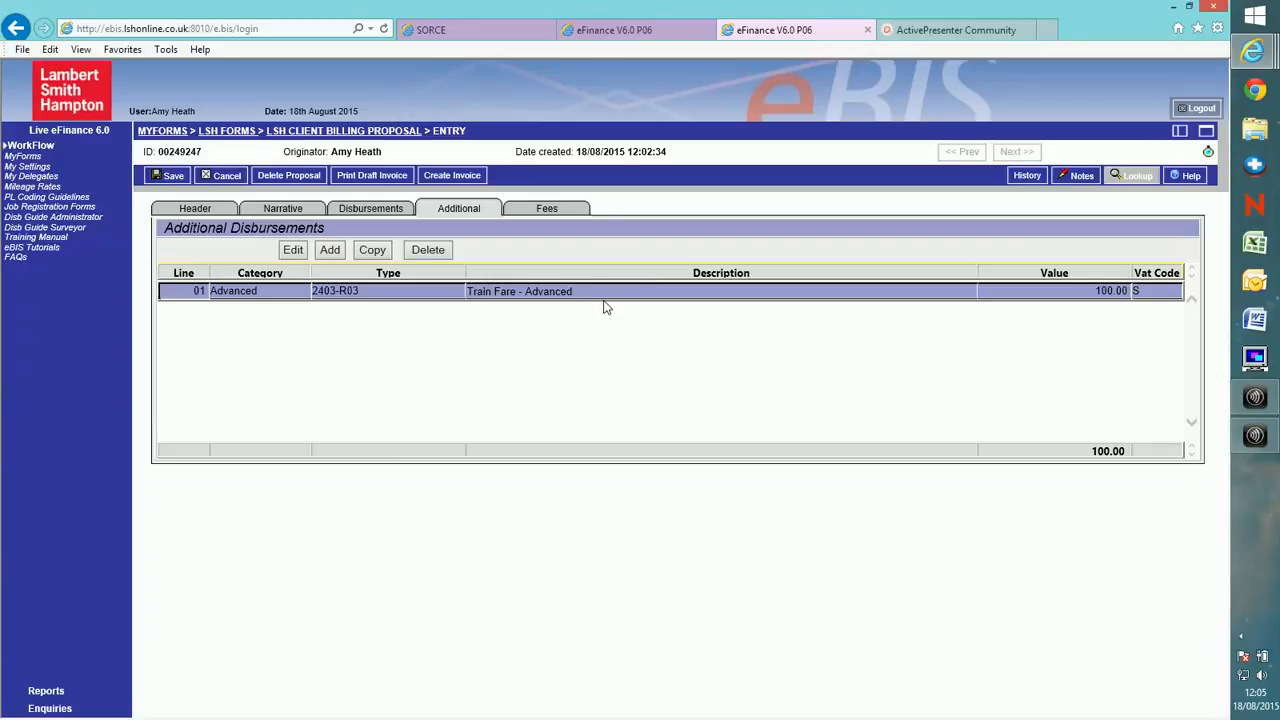
Replace the description of the train fare disbursement line with "Train".
left_click(602, 292)
key("BackSpace")
key("BackSpace")
key("BackSpace")
key("BackSpace")
key("BackSpace")
key("BackSpace")
key("BackSpace")
key("BackSpace")
key("BackSpace")
key("BackSpace")
key("BackSpace")
key("BackSpace")
key("BackSpace")
key("BackSpace")
key("BackSpace")
key("BackSpace")
key("BackSpace")
key("BackSpace")
key("BackSpace")
key("BackSpace")
type("Consultancy")
key("BackSpace")
key("BackSpace")
key("BackSpace")
key("BackSpace")
key("BackSpace")
key("BackSpace")
key("BackSpace")
key("BackSpace")
key("BackSpace")
key("BackSpace")
key("BackSpace")
type("Train")
Update the existing fee line to fee type 1000- Investment Sales with a value of 1000.
left_click(546, 208)
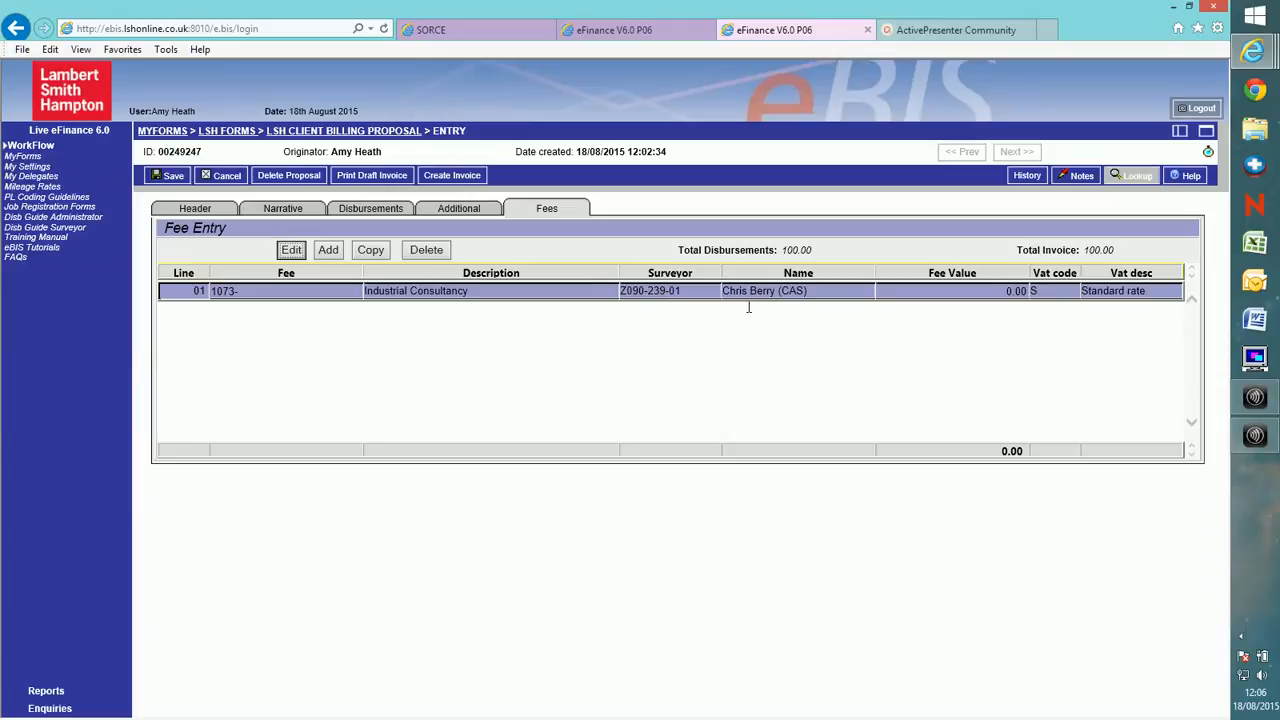
double_click(582, 296)
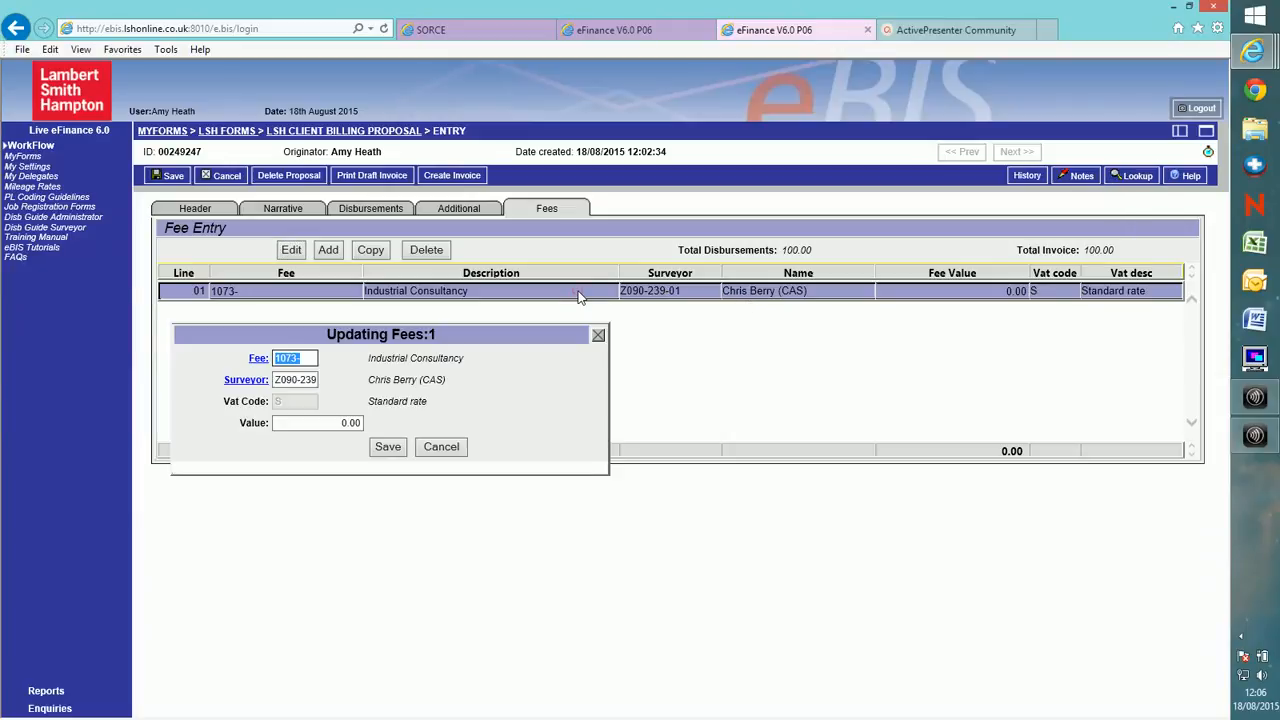
left_click_drag(342, 426, 408, 427)
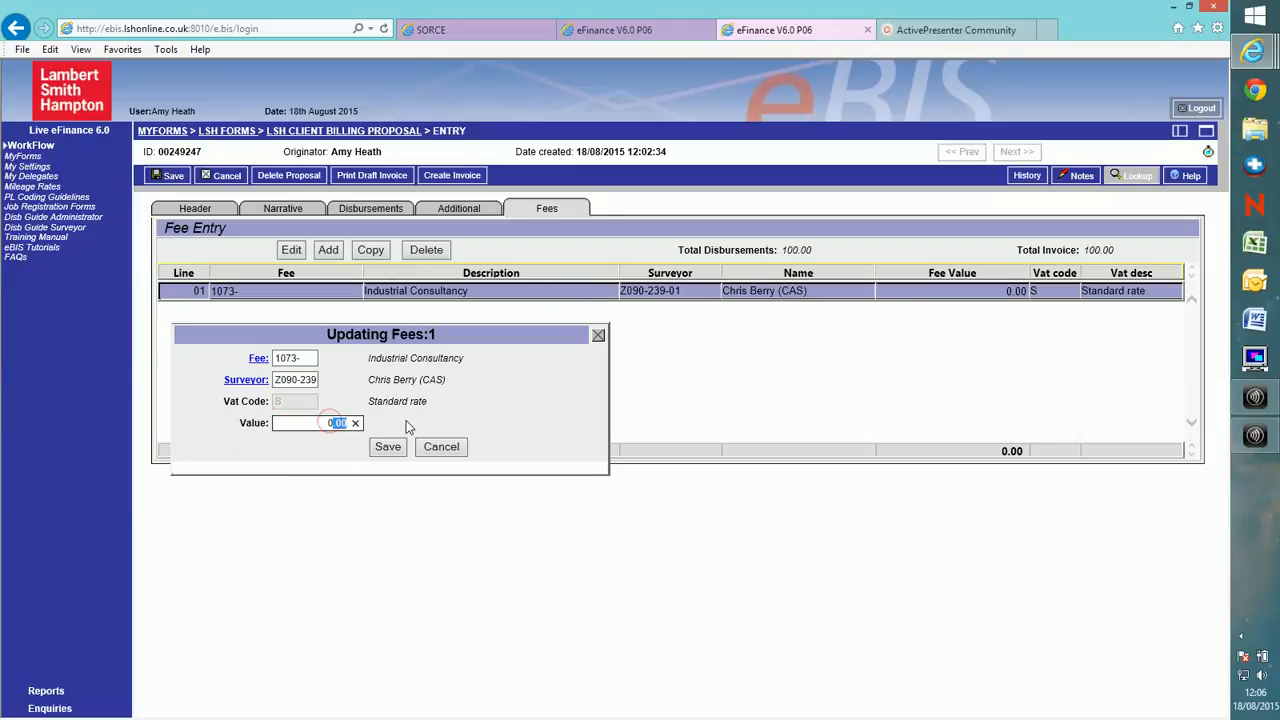
key("BackSpace")
type("1000")
key("Tab")
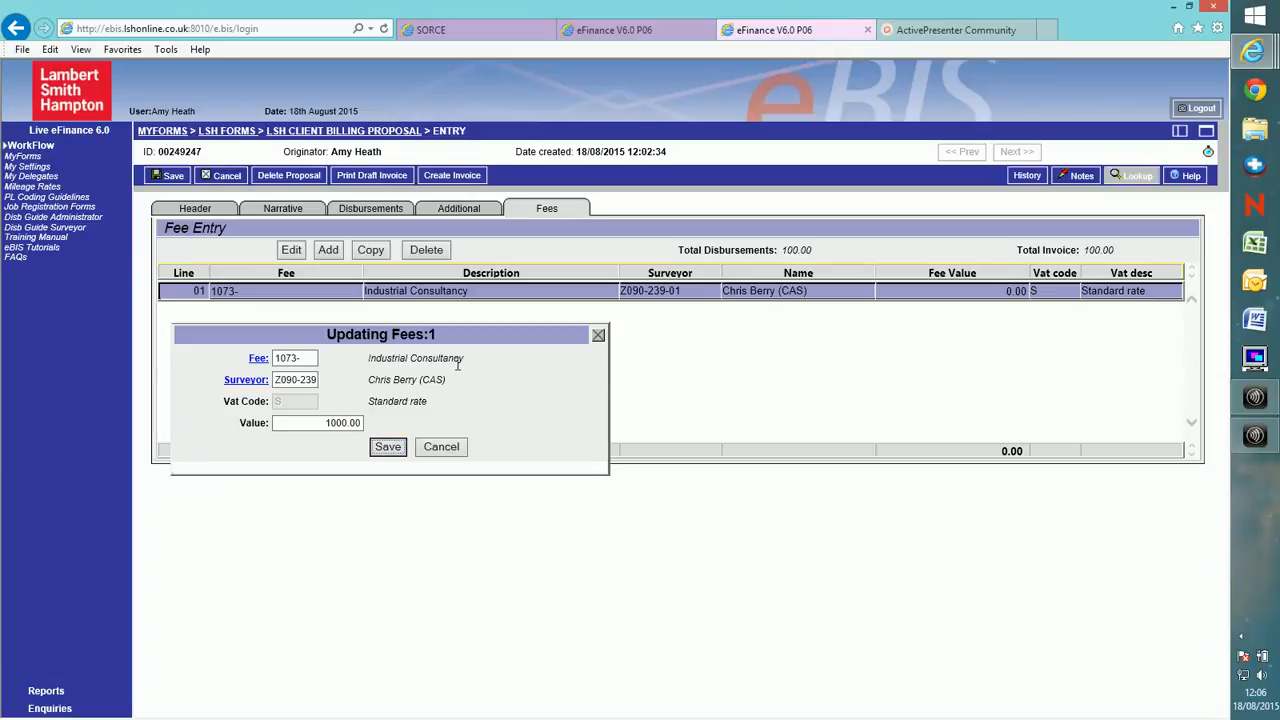
left_click(259, 359)
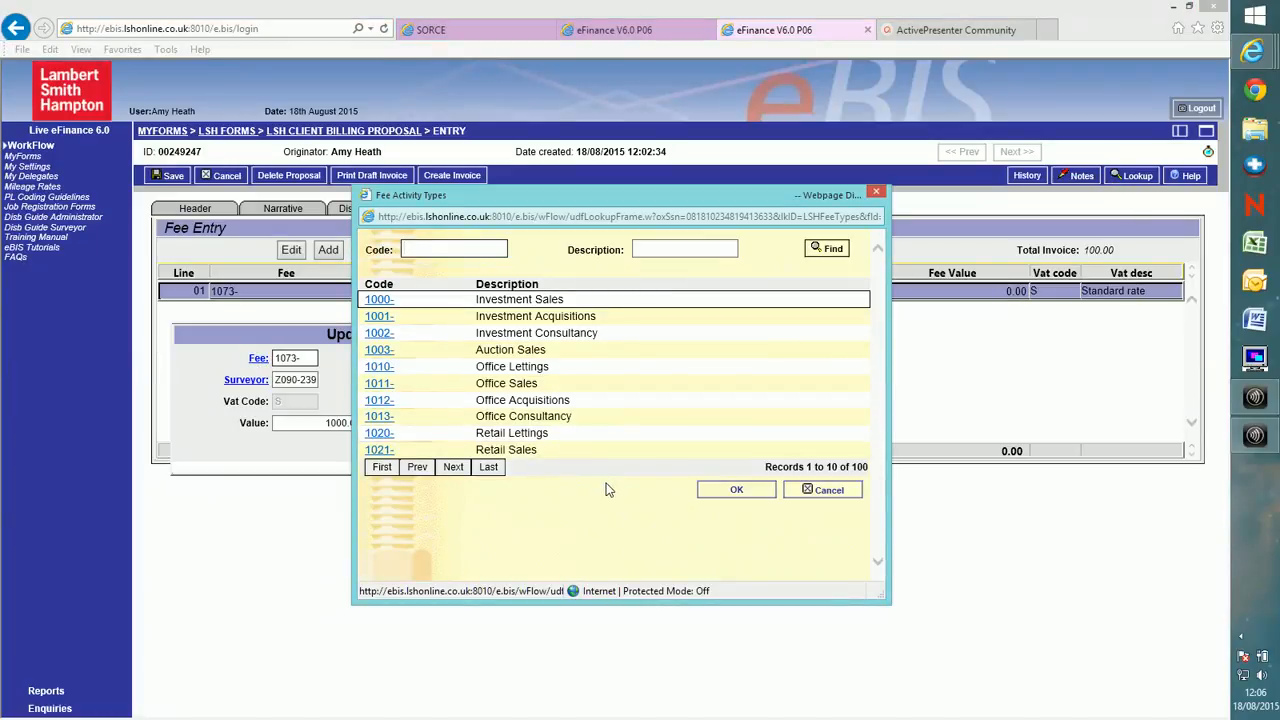
left_click(378, 300)
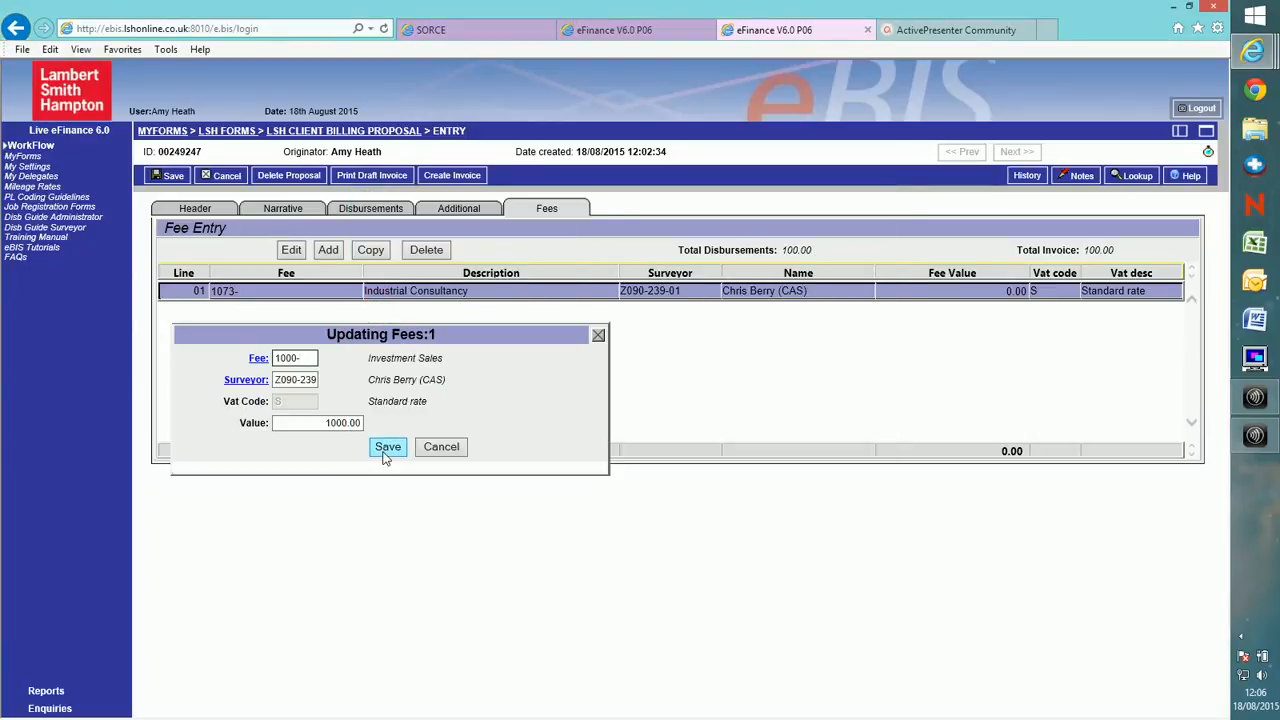
left_click(386, 449)
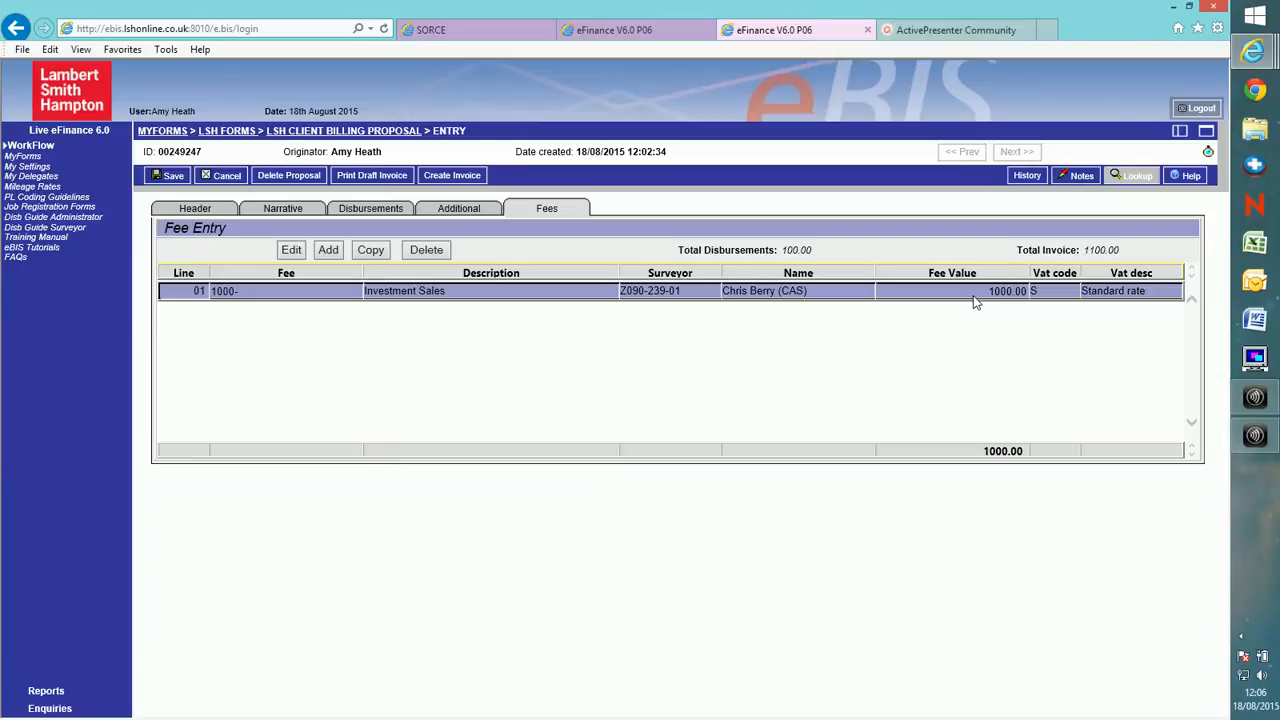
Copy the Investment Sales fee line, assigning the copy to a different surveyor from the lookup with a value of 500.
left_click(372, 250)
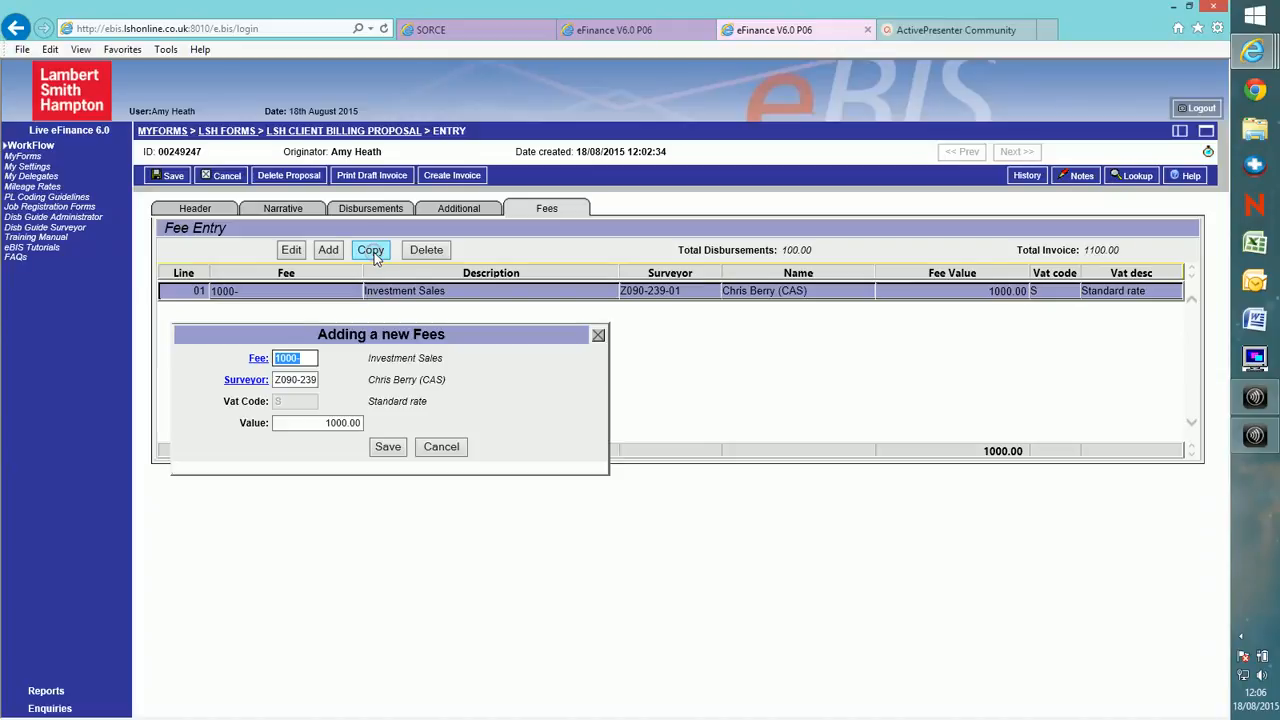
left_click(246, 380)
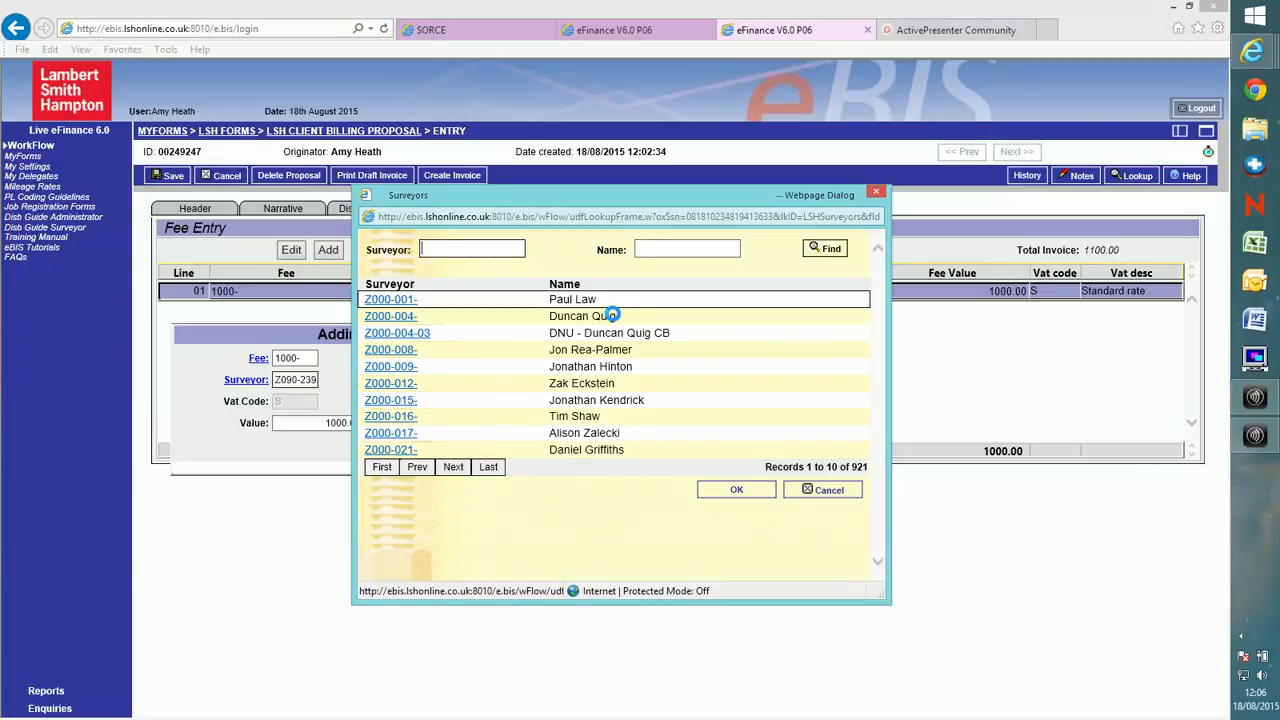
left_click(399, 418)
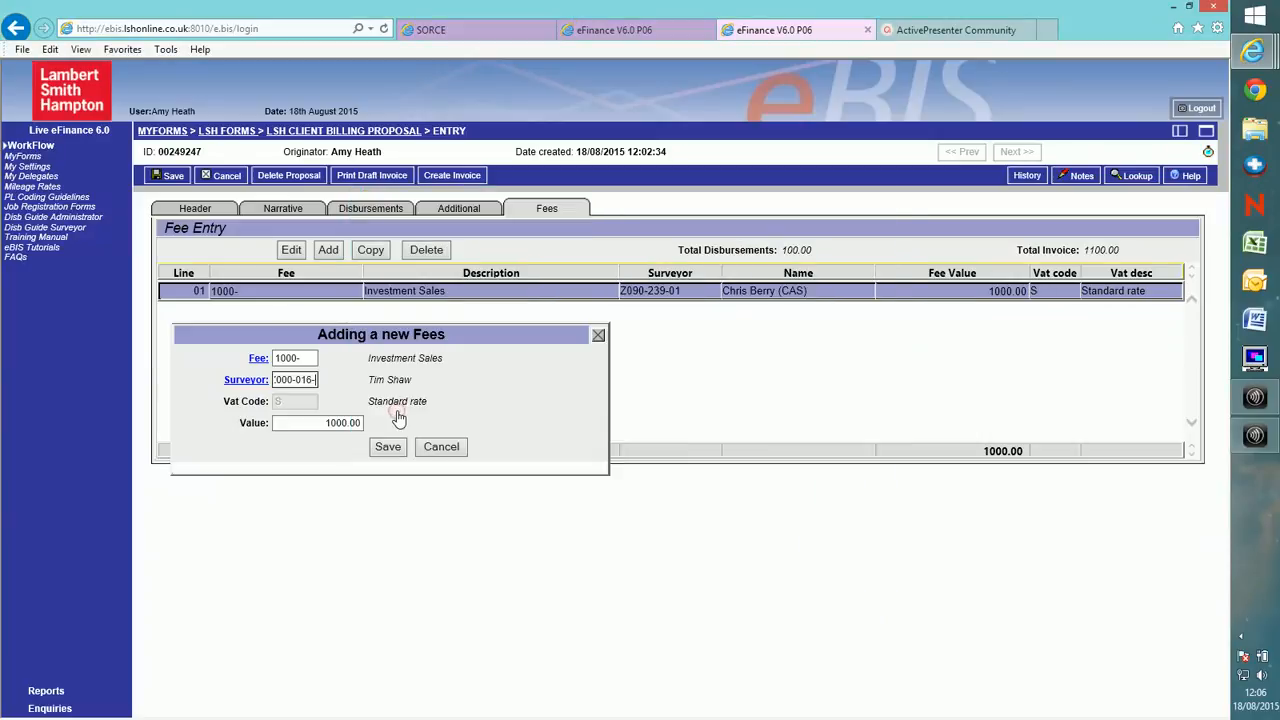
left_click(300, 424)
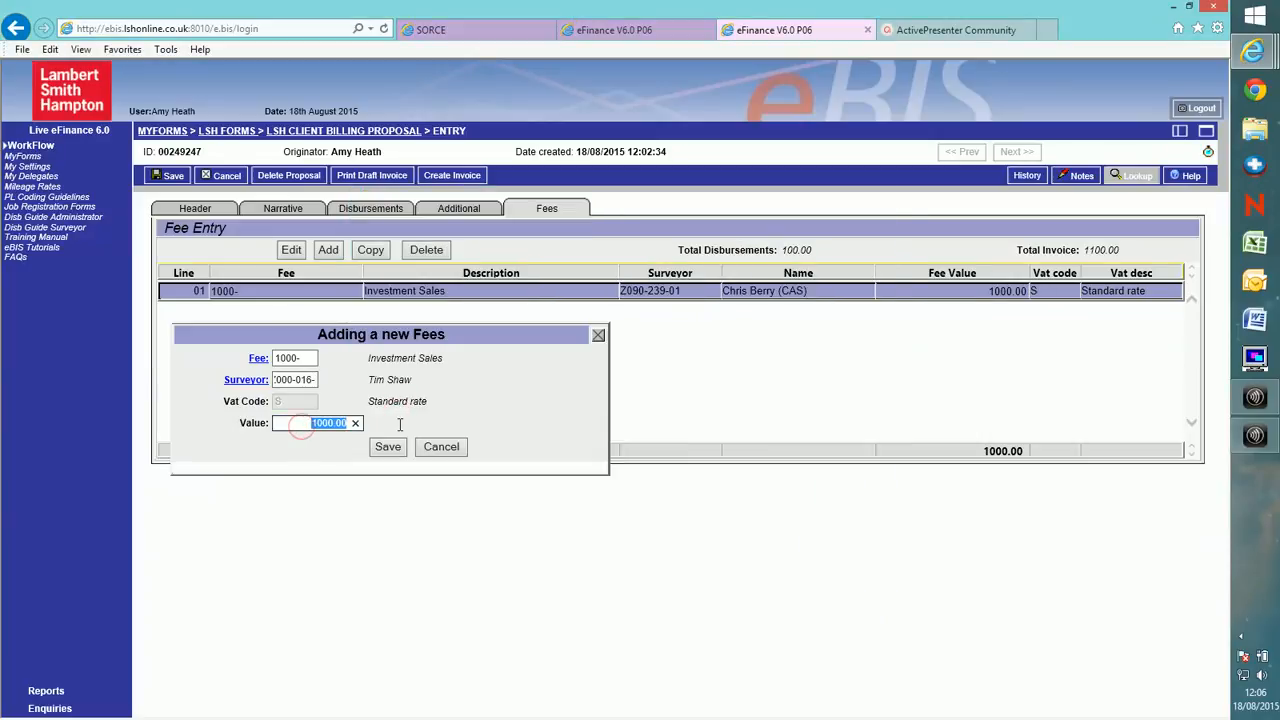
key("BackSpace")
type("5000")
left_click(390, 445)
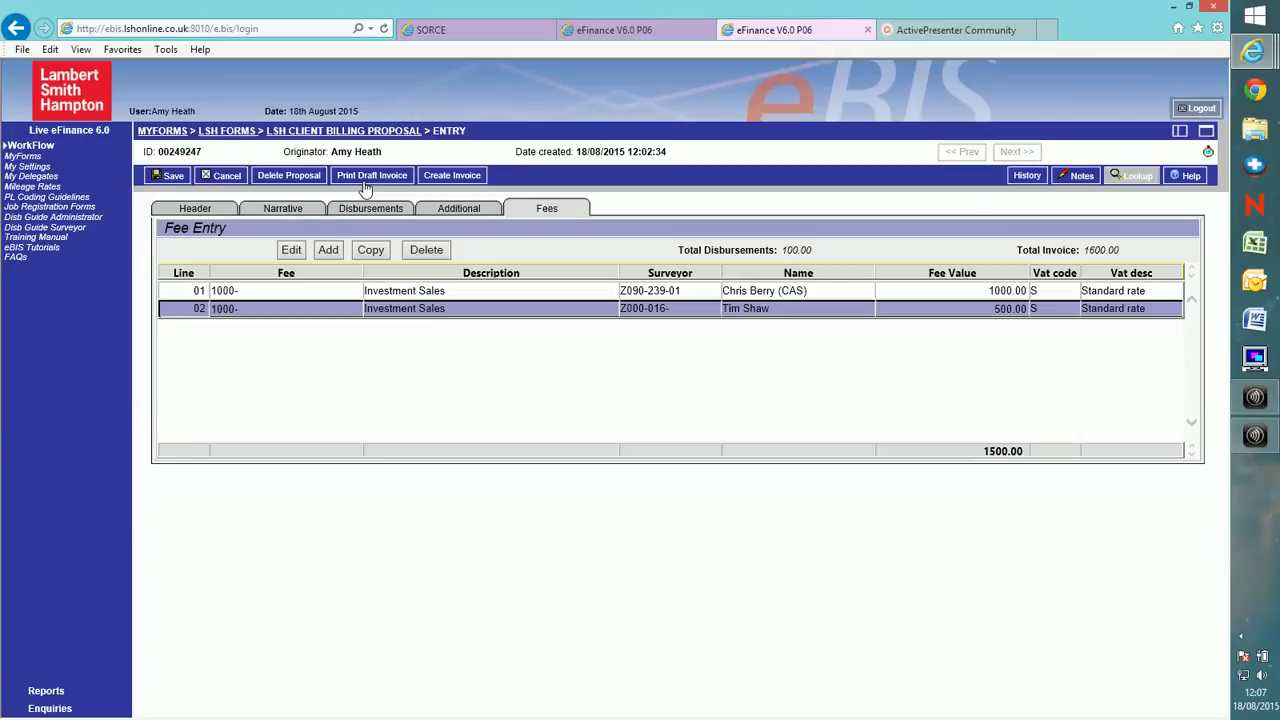
Create the final invoice from the billing proposal, accepting the confirmation and the information message.
left_click(446, 180)
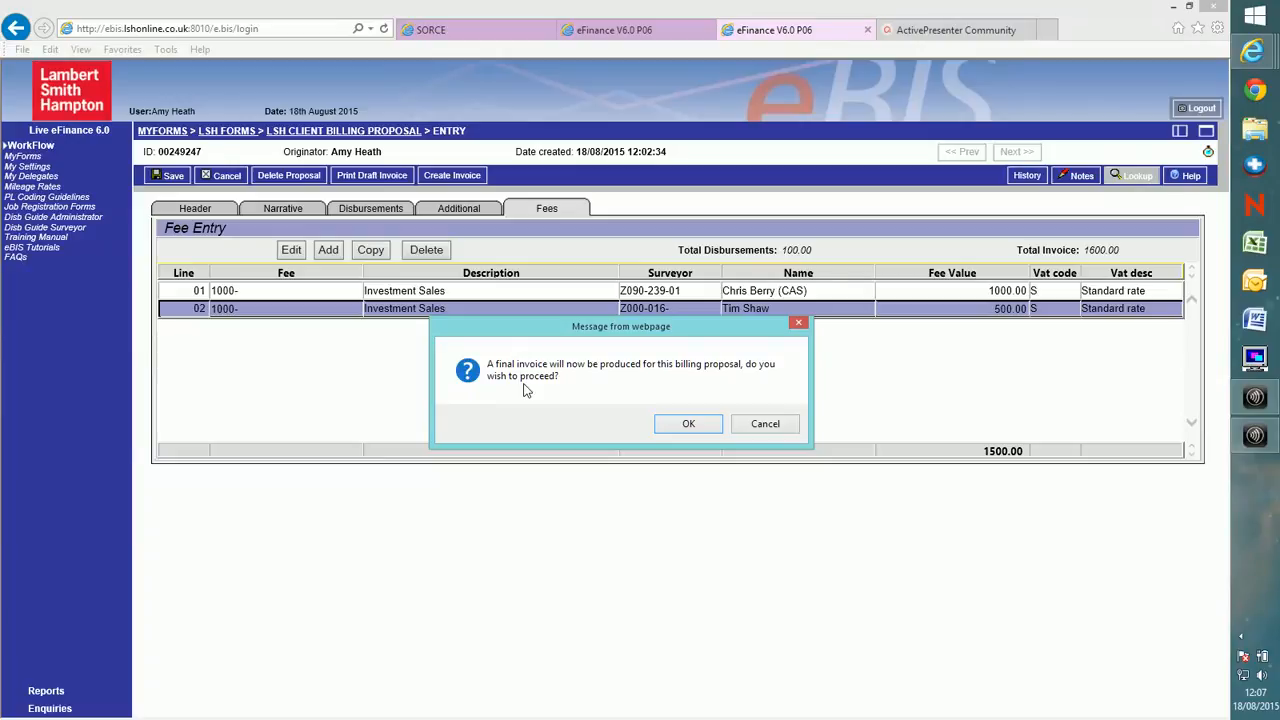
left_click(686, 430)
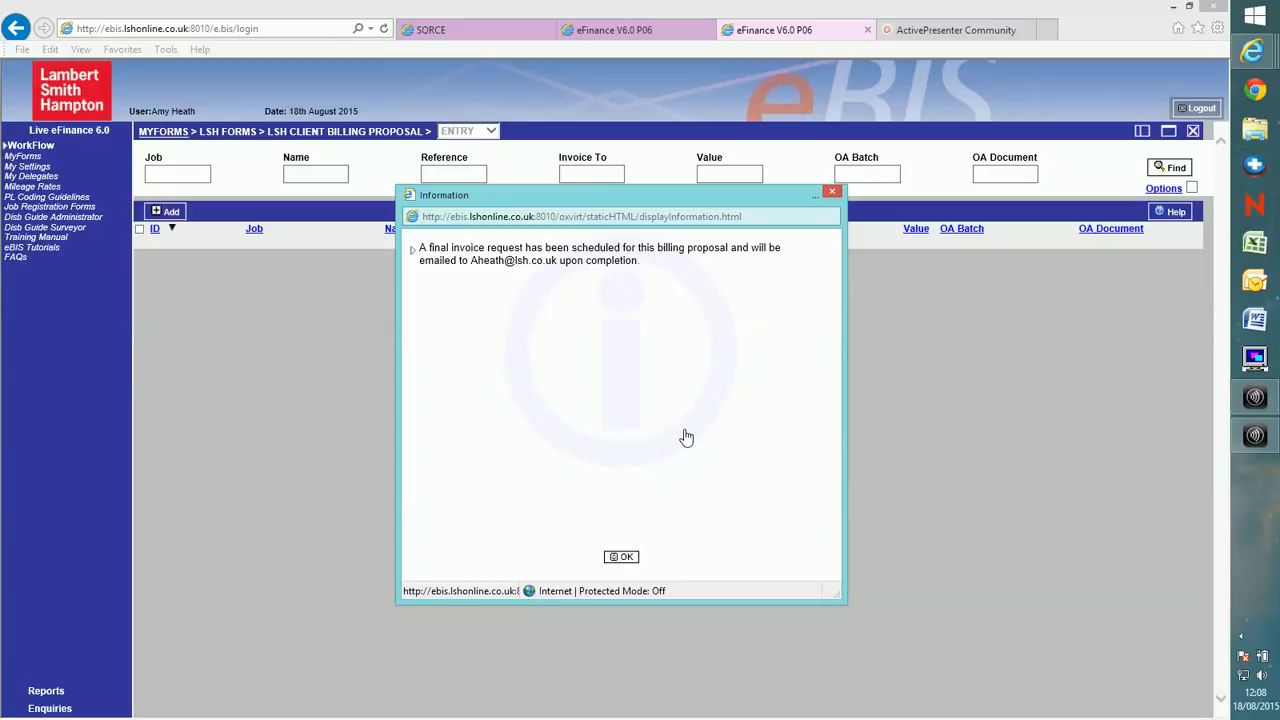
key("Return")
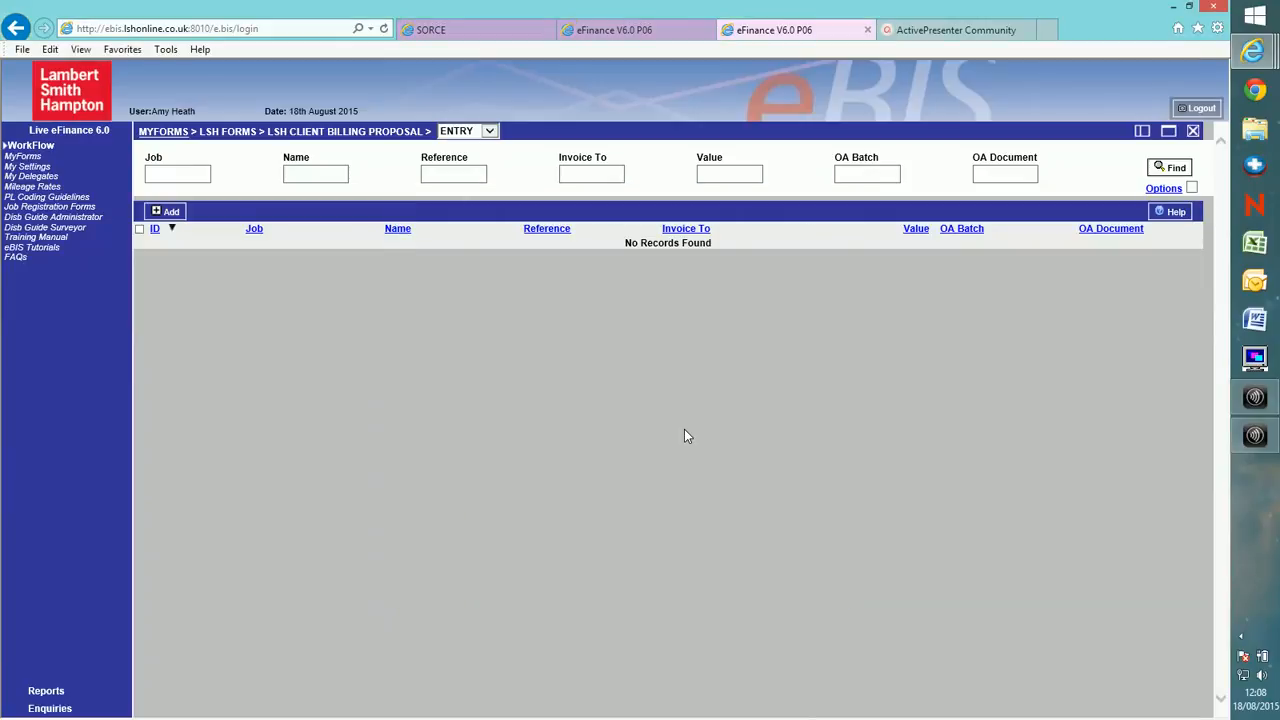